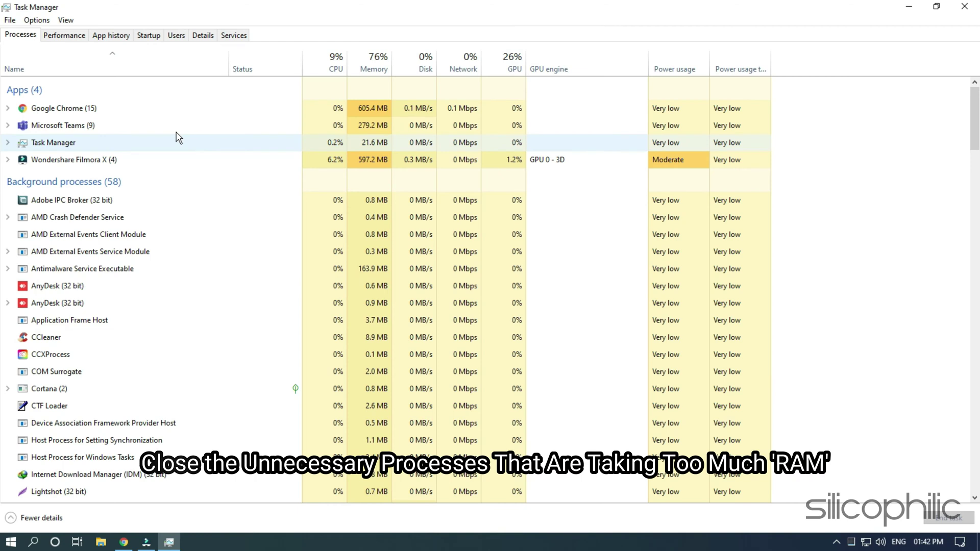
Step: End the Microsoft Teams process and close Task Manager
{"action": "left_click", "coordinate": [159, 130]}
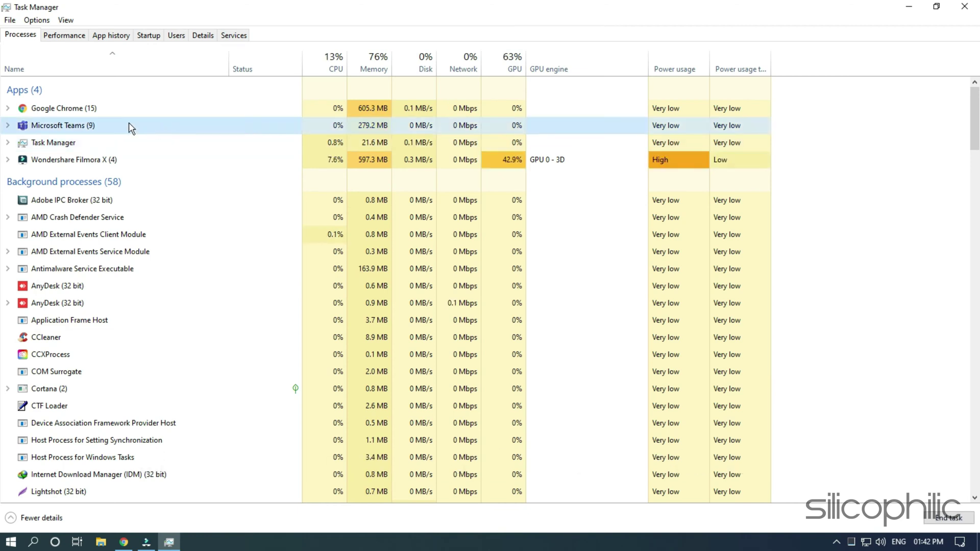
{"action": "left_click", "coordinate": [932, 522]}
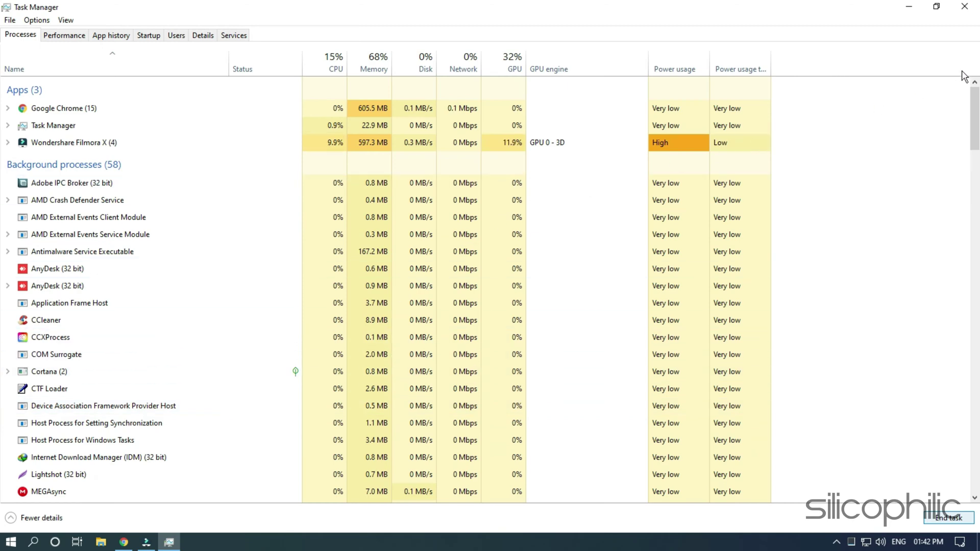
{"action": "left_click", "coordinate": [967, 9]}
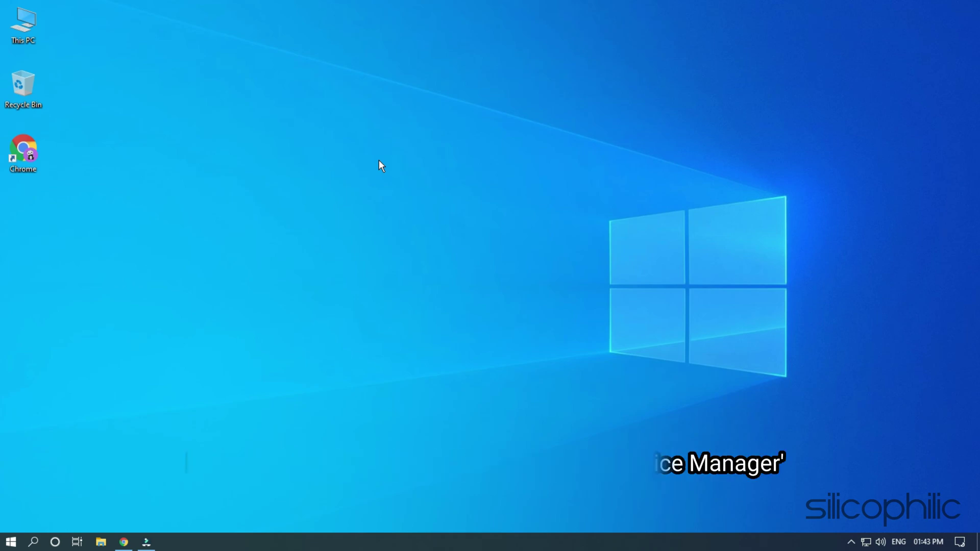
Step: Open Device Manager and move its window toward the middle of the desktop
{"action": "right_click", "coordinate": [10, 545]}
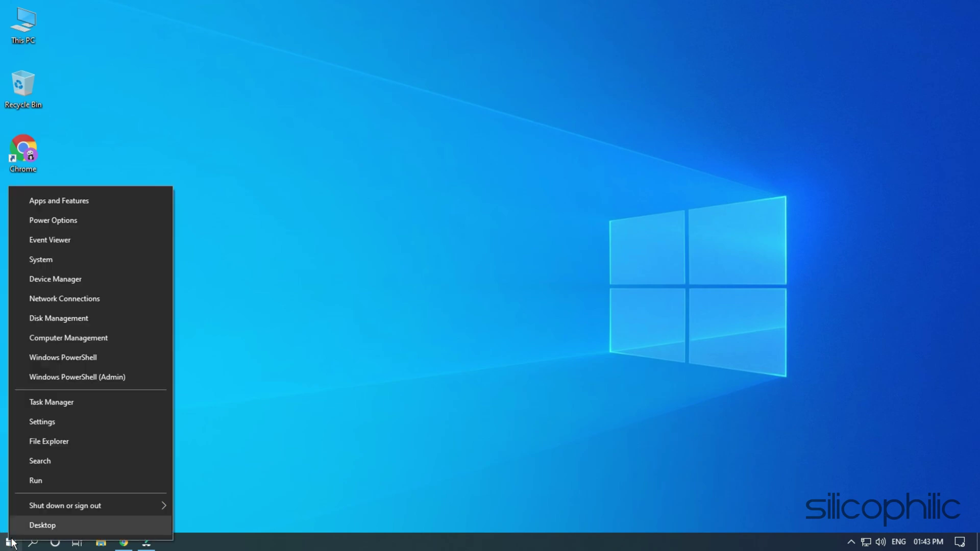
{"action": "left_click", "coordinate": [23, 280]}
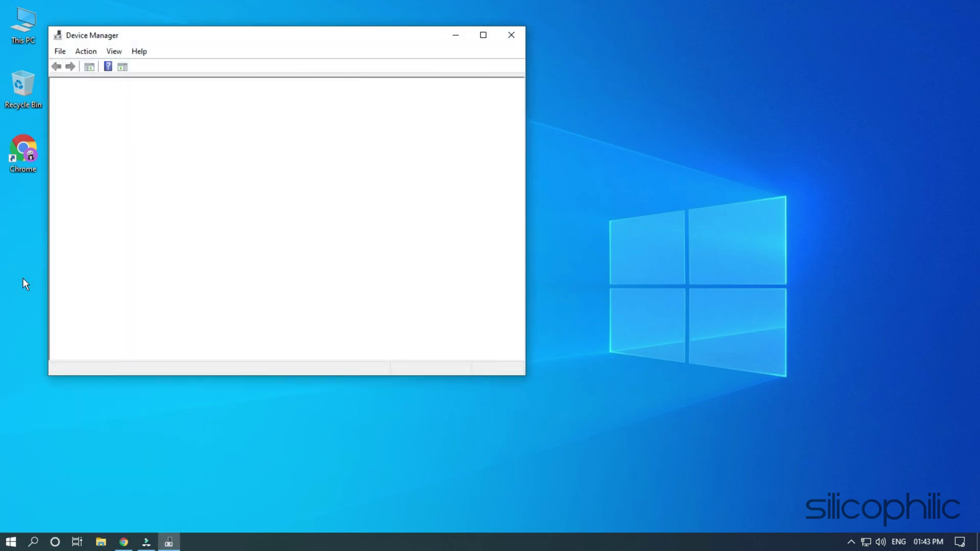
{"action": "left_click_drag", "start_coordinate": [289, 42], "coordinate": [497, 31]}
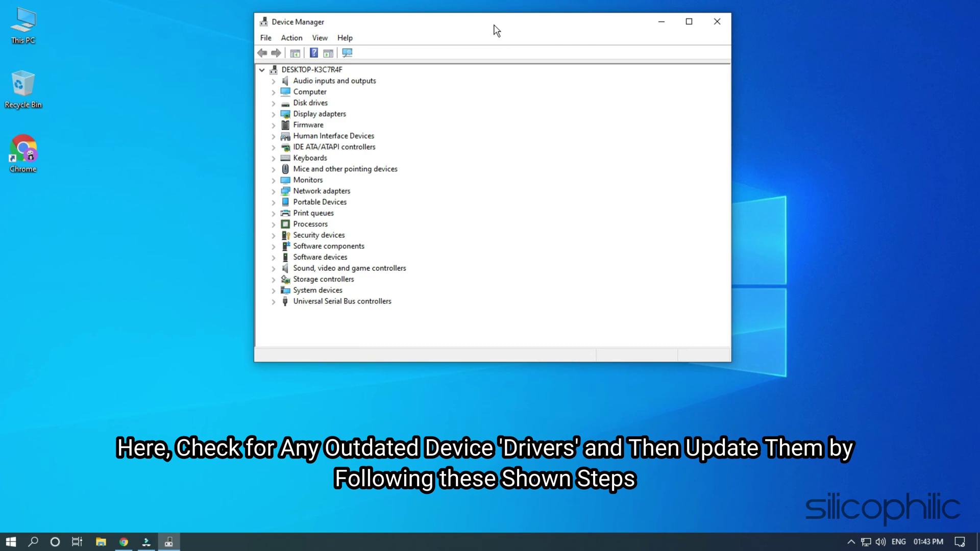
Step: Run an automatic driver update for the AMD Radeon(TM) RX Vega 11 Graphics display adapter and close the wizard
{"action": "left_click", "coordinate": [273, 114]}
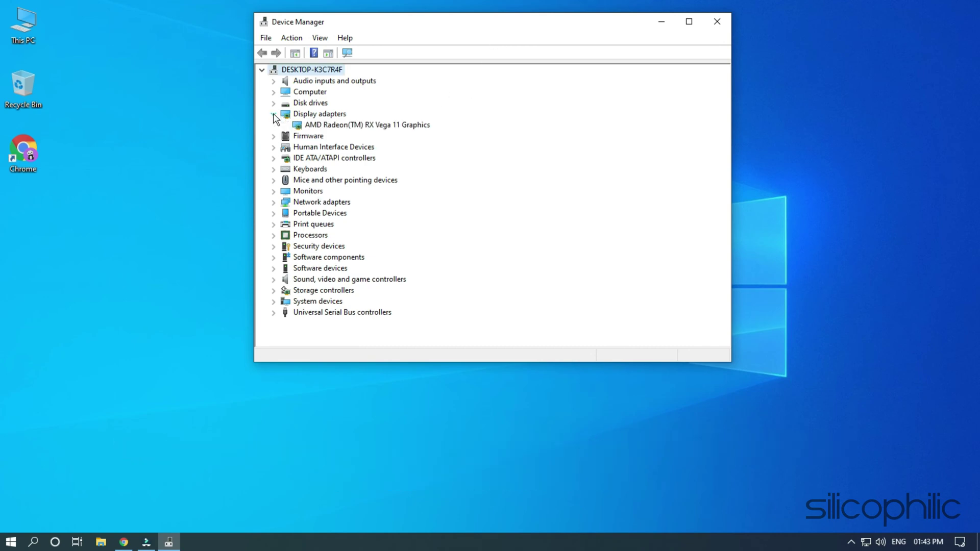
{"action": "right_click", "coordinate": [397, 128]}
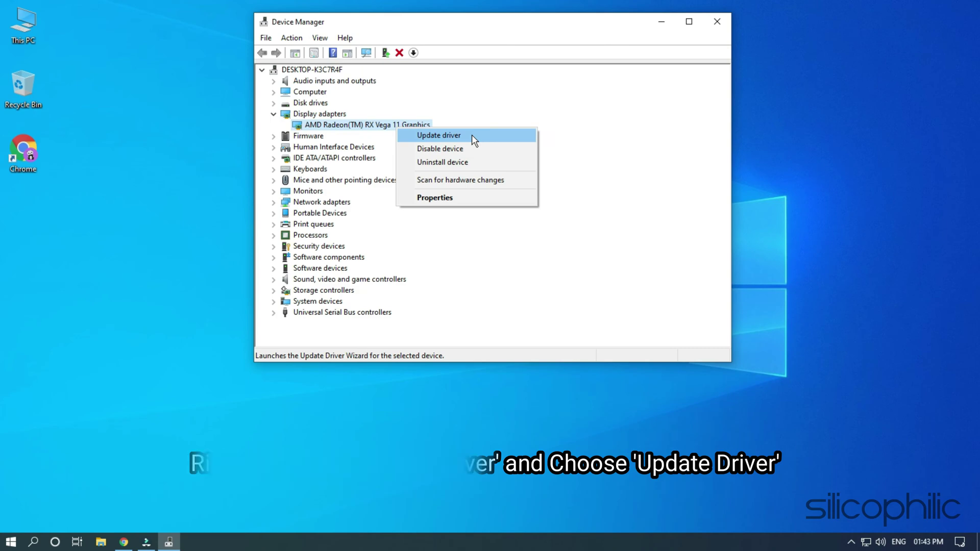
{"action": "left_click", "coordinate": [473, 136]}
{"action": "left_click", "coordinate": [479, 168]}
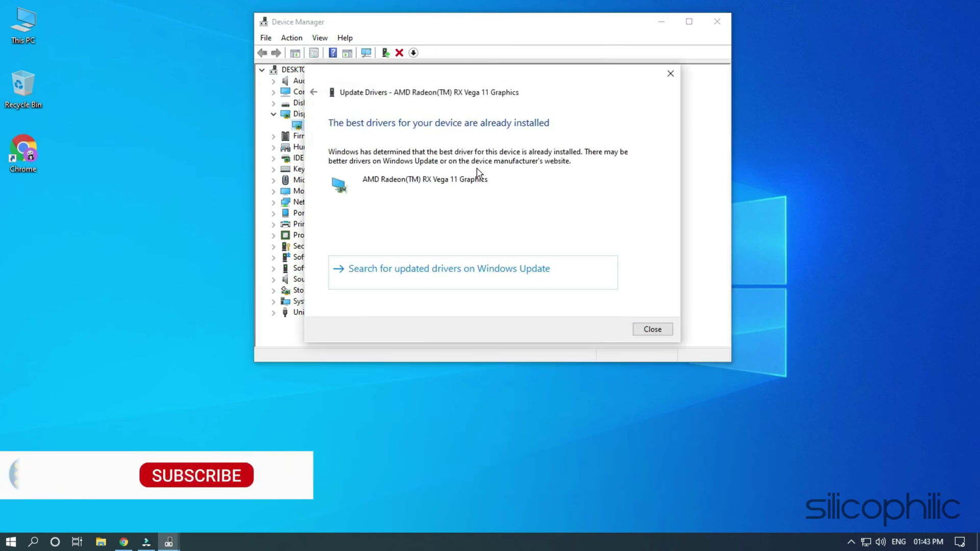
{"action": "left_click", "coordinate": [652, 329]}
Step: Run an automatic driver update for the first AMD Ryzen 5 3400G processor entry, then collapse the Processors category
{"action": "left_click", "coordinate": [274, 236]}
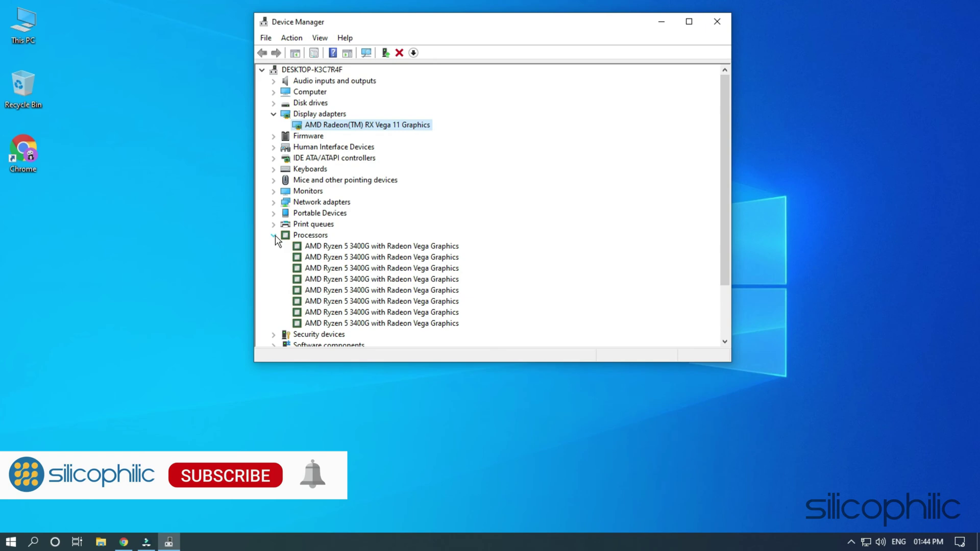
{"action": "left_click", "coordinate": [387, 247]}
{"action": "right_click", "coordinate": [387, 248]}
{"action": "left_click", "coordinate": [486, 260]}
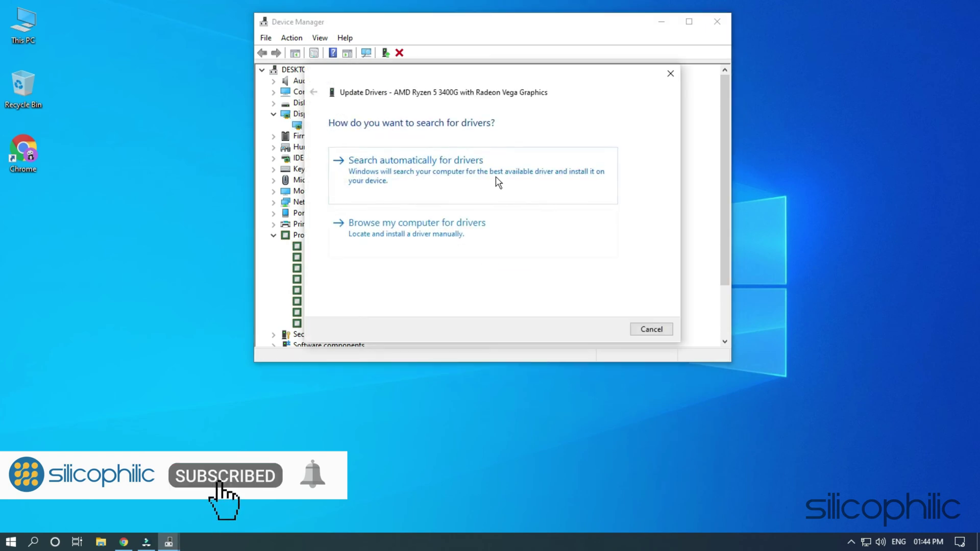
{"action": "left_click", "coordinate": [495, 182]}
{"action": "left_click", "coordinate": [644, 331]}
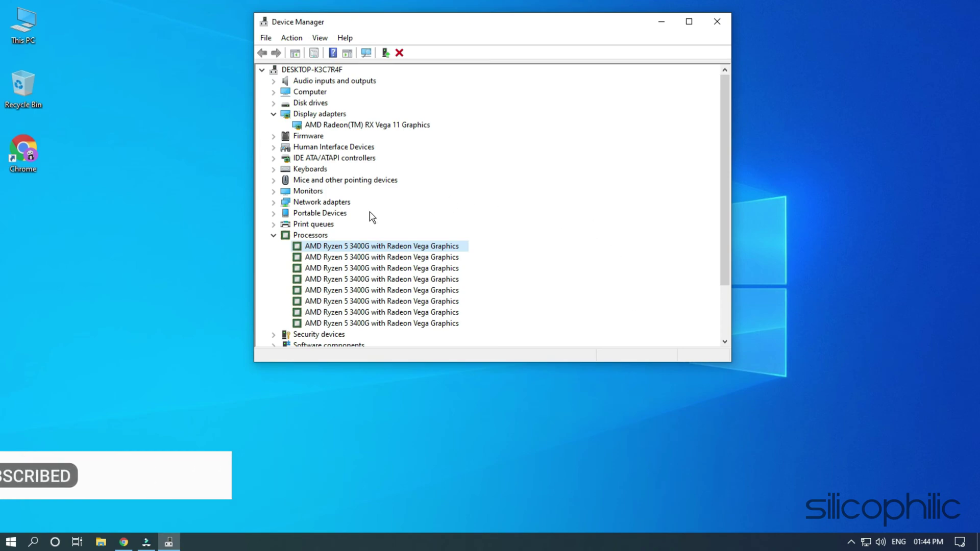
{"action": "left_click", "coordinate": [274, 236]}
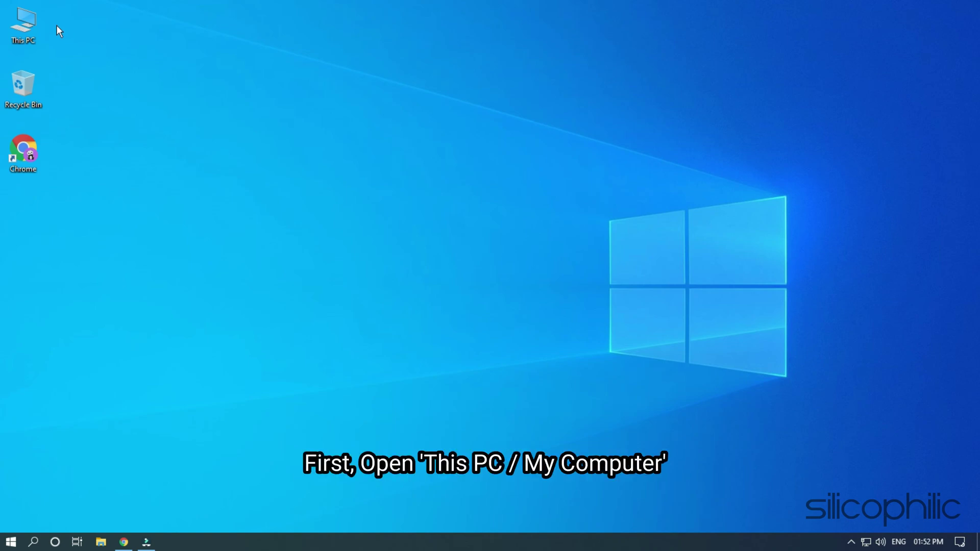
Step: Open the properties of Local Disk (C:) from This PC and show its error-checking and optimization tools
{"action": "double_click", "coordinate": [29, 23]}
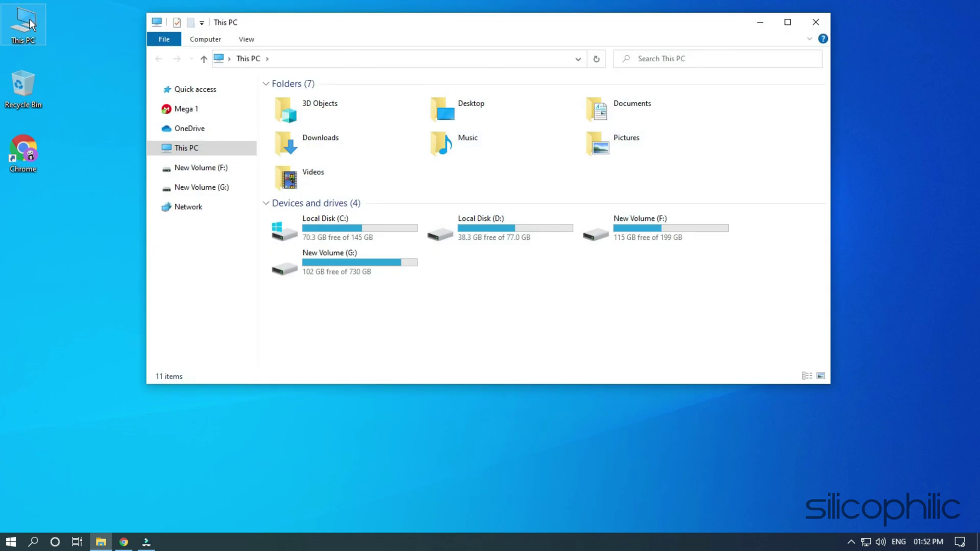
{"action": "right_click", "coordinate": [378, 219]}
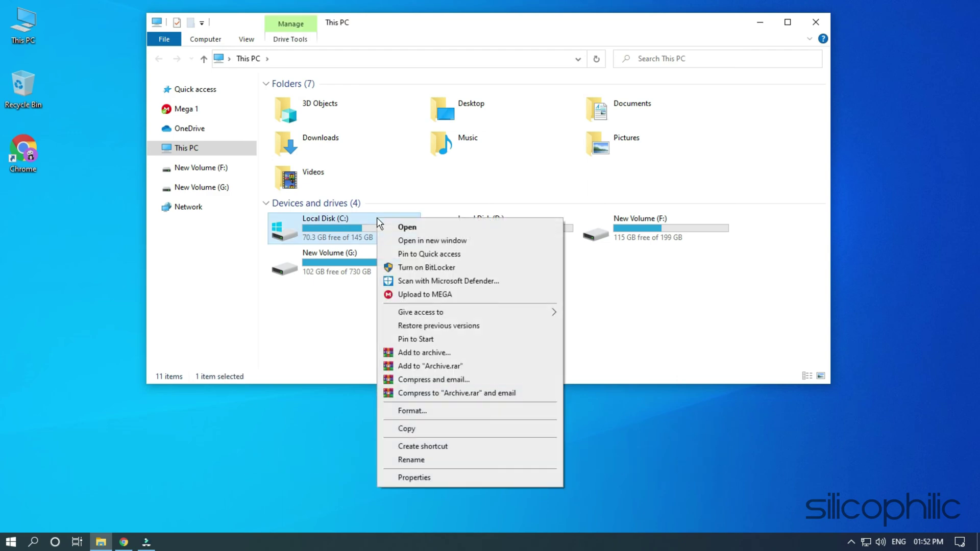
{"action": "left_click", "coordinate": [443, 478]}
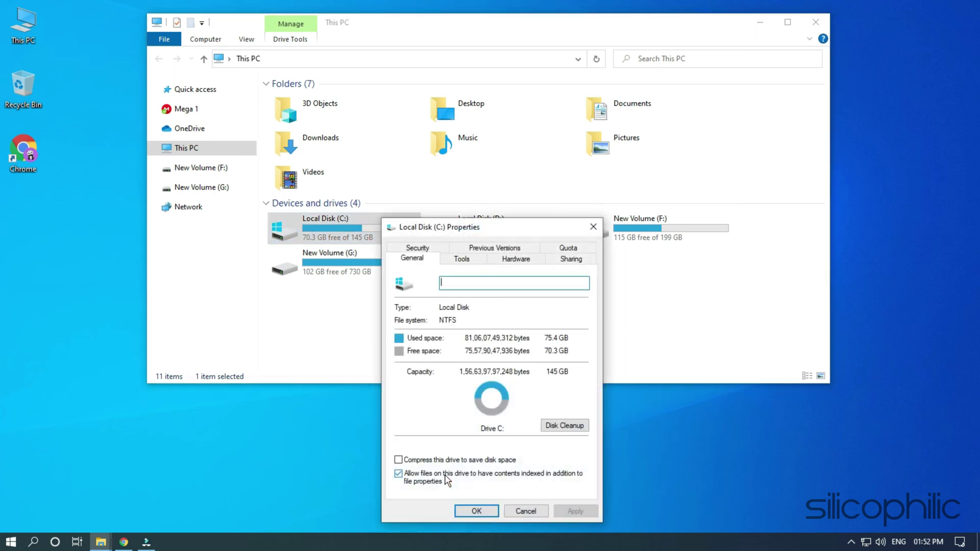
{"action": "left_click_drag", "start_coordinate": [497, 227], "coordinate": [498, 56]}
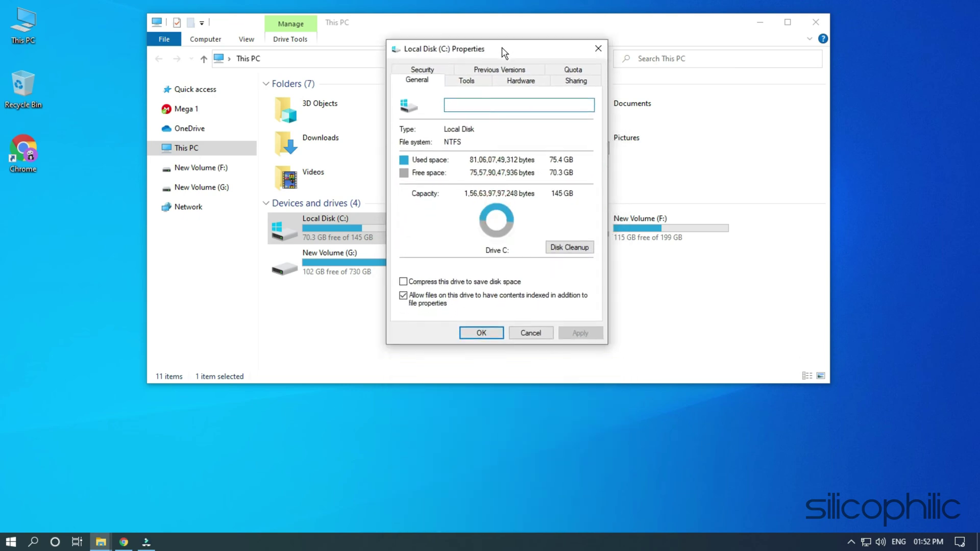
{"action": "left_click", "coordinate": [483, 85]}
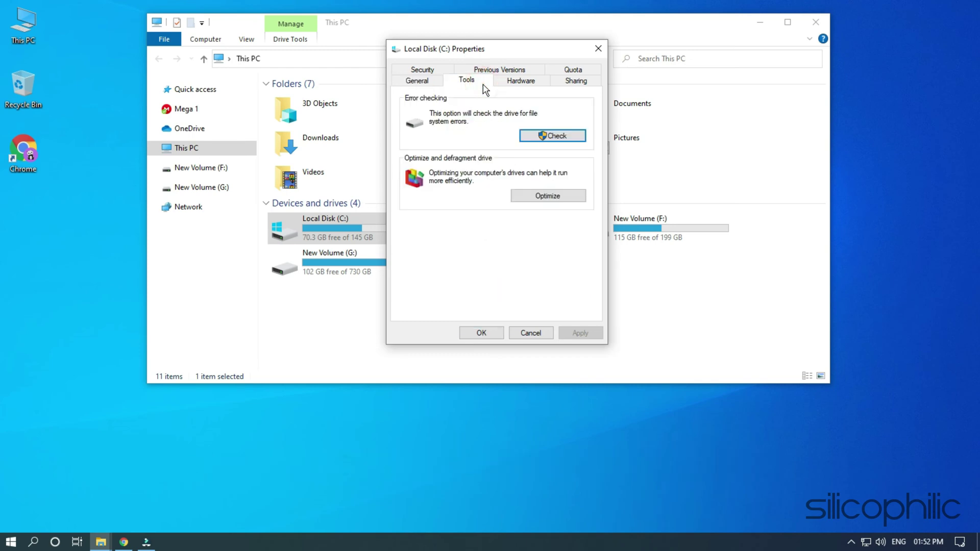
Step: Optimize the C: drive with Optimize Drives, then close the optimizer and accept the drive properties
{"action": "left_click", "coordinate": [525, 203]}
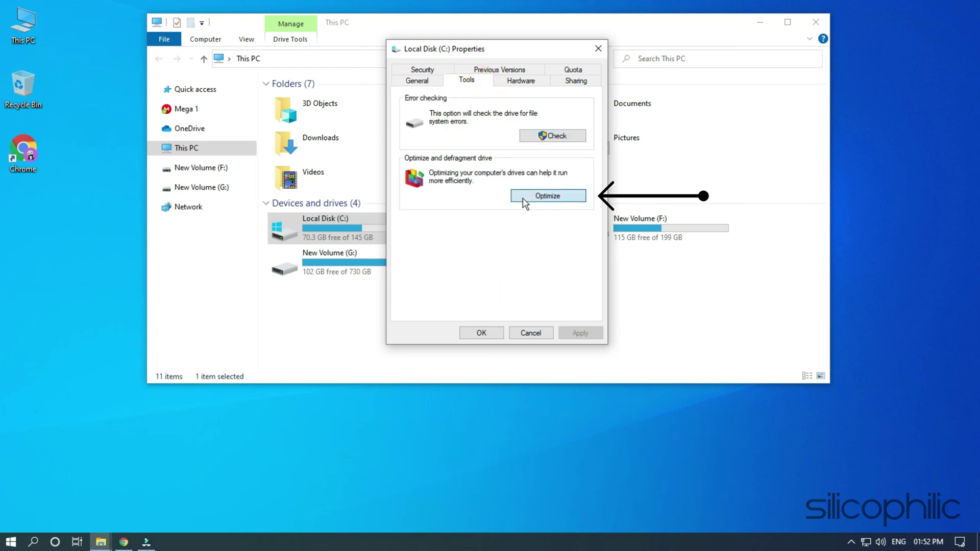
{"action": "left_click", "coordinate": [525, 203]}
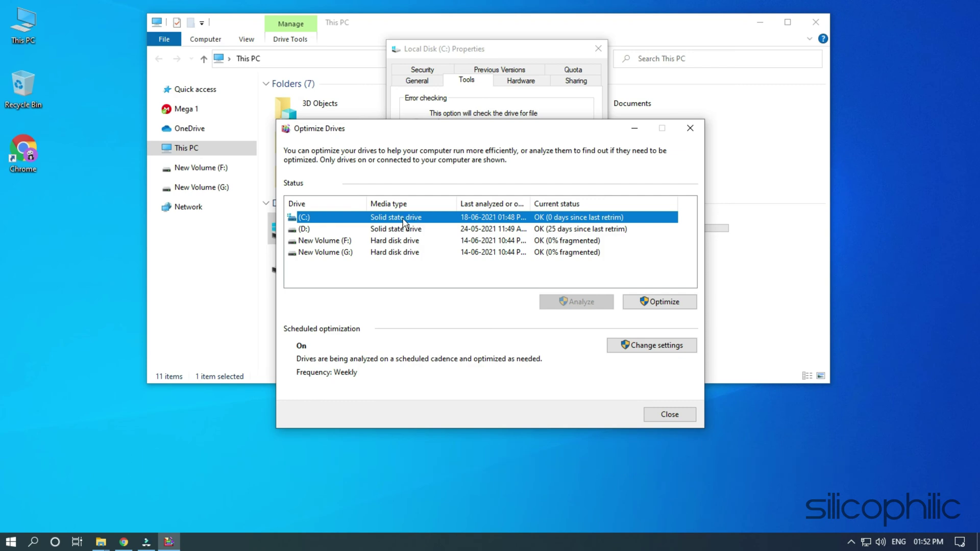
{"action": "left_click", "coordinate": [684, 307]}
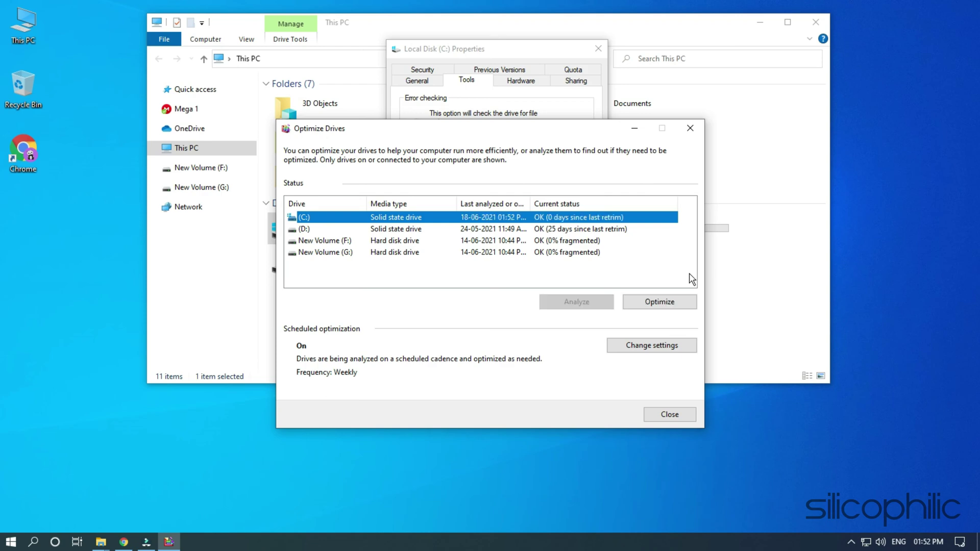
{"action": "left_click", "coordinate": [670, 414]}
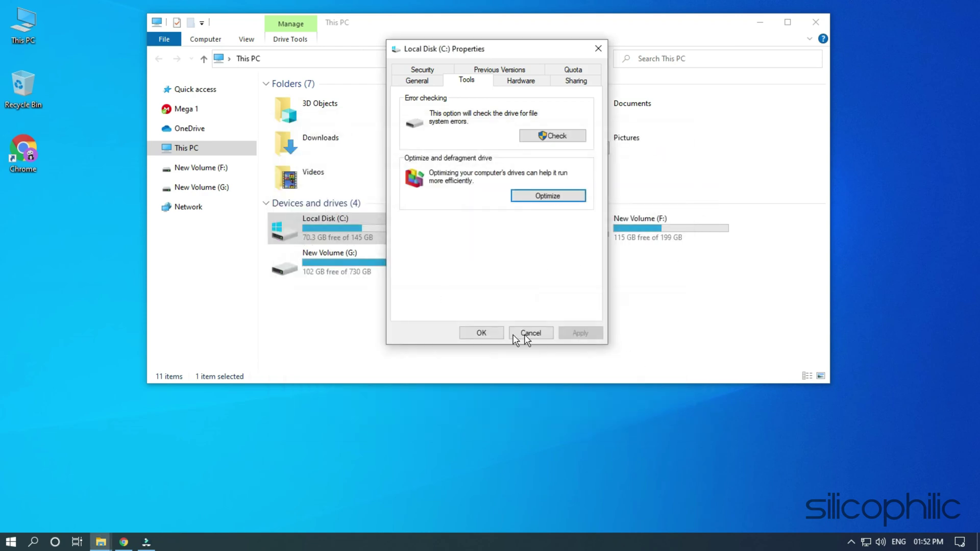
{"action": "left_click", "coordinate": [484, 334]}
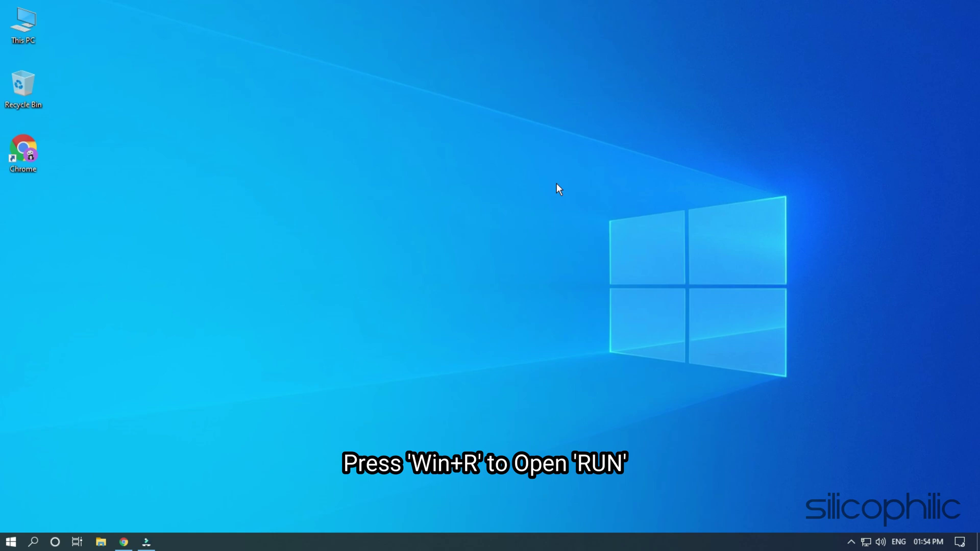
Step: Launch Registry Editor with the Run command regedit, allowing it to make changes to the device
{"action": "key", "text": "super+r"}
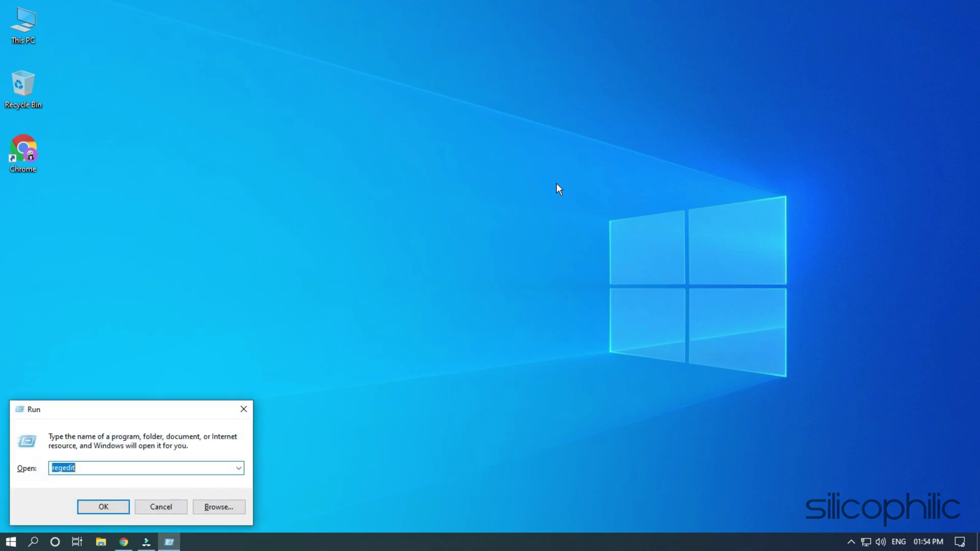
{"action": "type", "text": "regedit"}
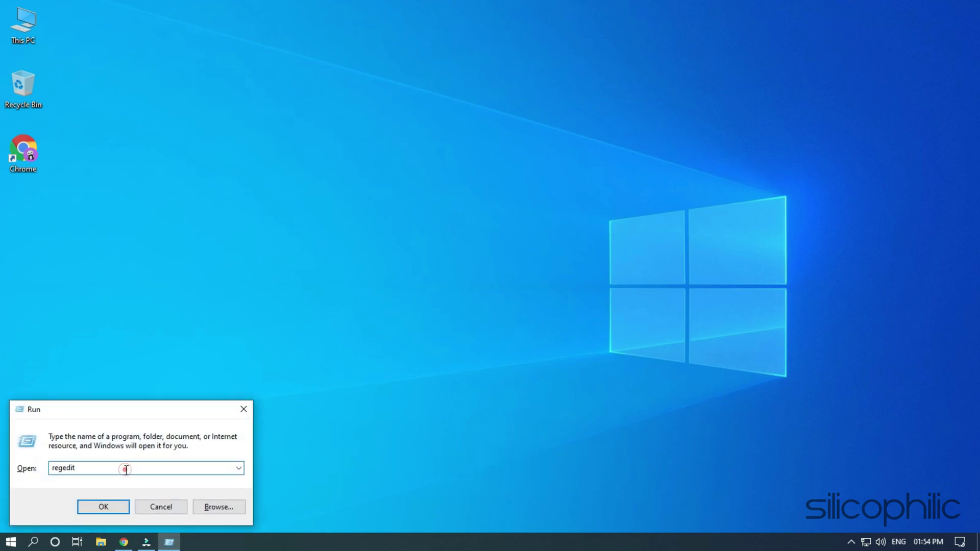
{"action": "left_click", "coordinate": [119, 507]}
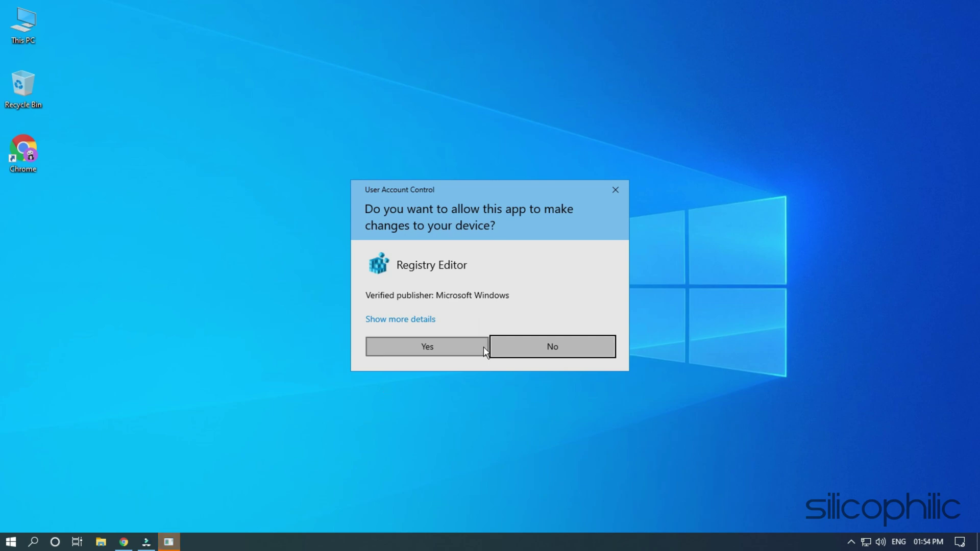
{"action": "left_click", "coordinate": [467, 353]}
{"action": "left_click_drag", "start_coordinate": [518, 74], "coordinate": [524, 28]}
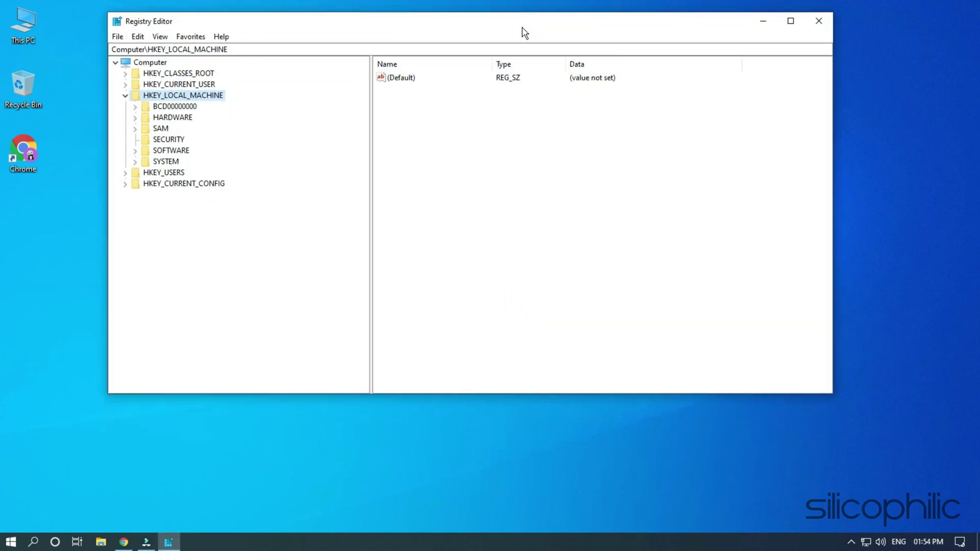
Step: Go to the registry key Computer\HKEY_LOCAL_MACHINE\SYSTEM\CurrentControlSet\Control\Session Manager\Memory Management
{"action": "left_click", "coordinate": [308, 49]}
{"action": "type", "text": "Computer\\HKEY_LOCAL_MACHINE\\SYSTEM\\CurrentControlSet\\Control\\Session Manager\\Memory Management"}
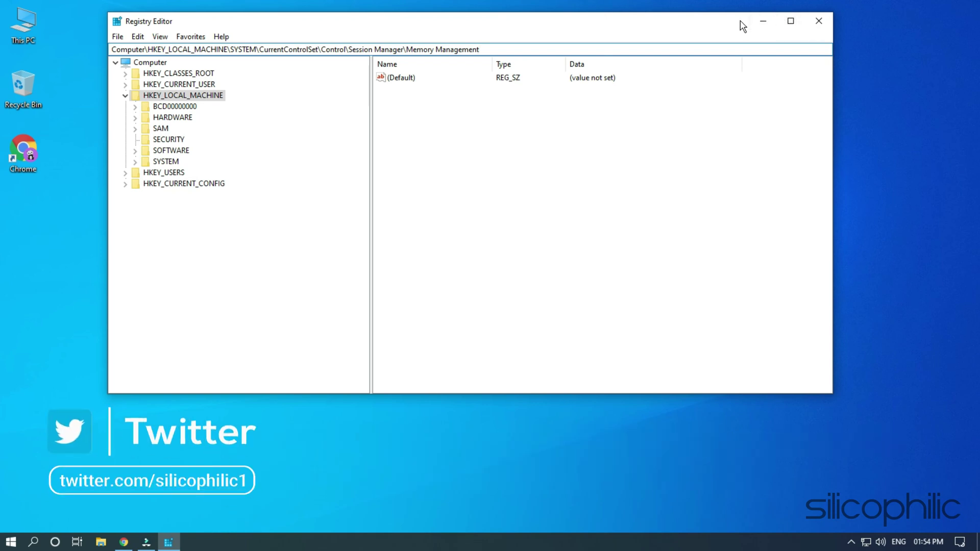
{"action": "key", "text": "Return"}
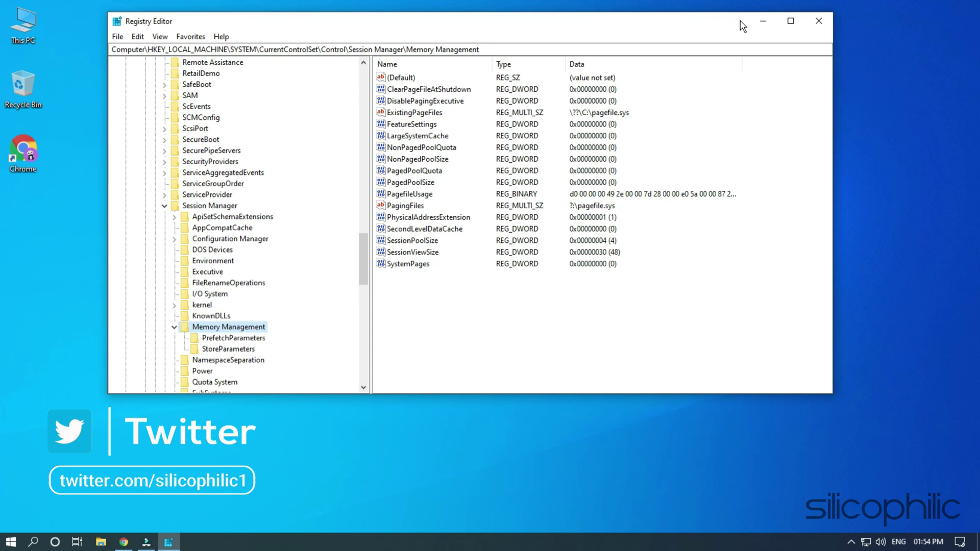
Step: Set the value data of ClearPageFileAtShutdown to 1 and close Registry Editor
{"action": "left_click", "coordinate": [425, 91]}
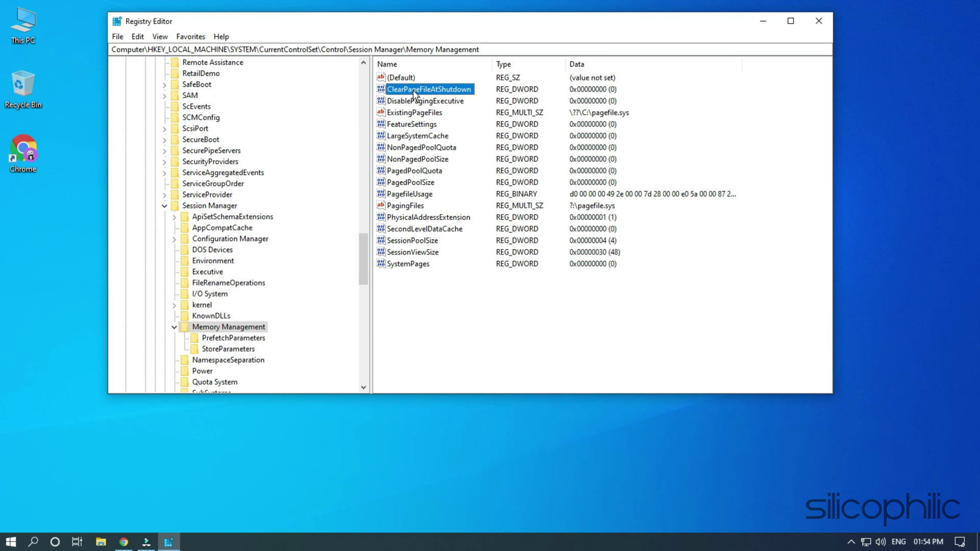
{"action": "right_click", "coordinate": [413, 90]}
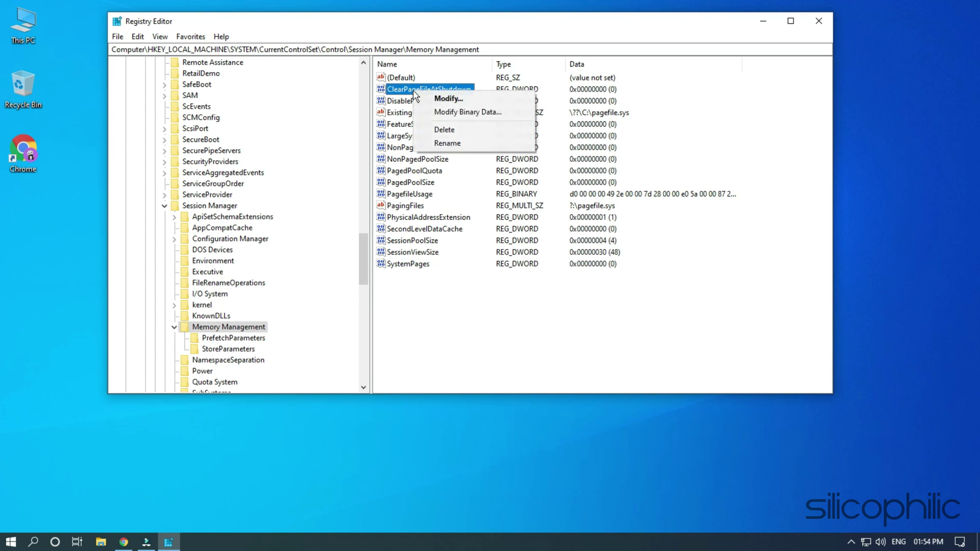
{"action": "left_click", "coordinate": [481, 99]}
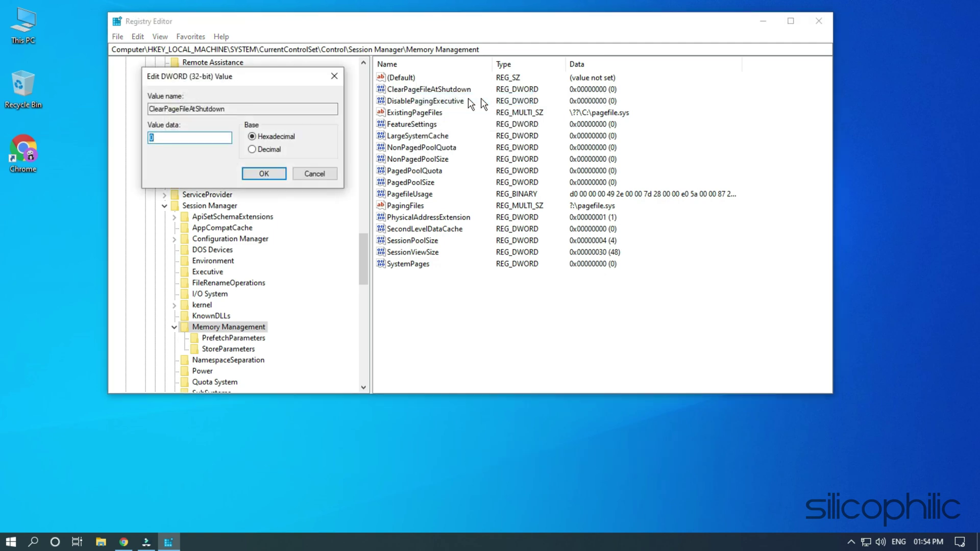
{"action": "type", "text": "1"}
{"action": "left_click", "coordinate": [251, 176]}
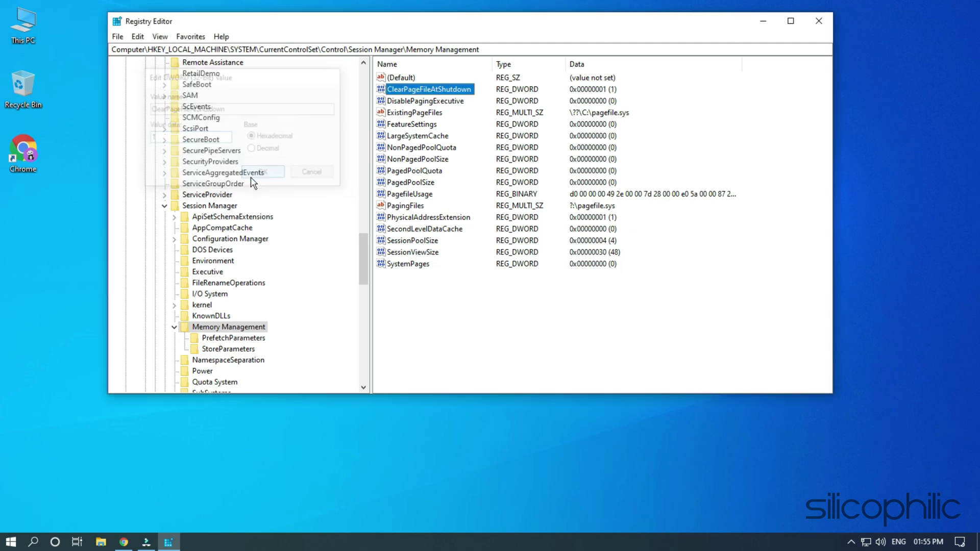
{"action": "left_click", "coordinate": [816, 22]}
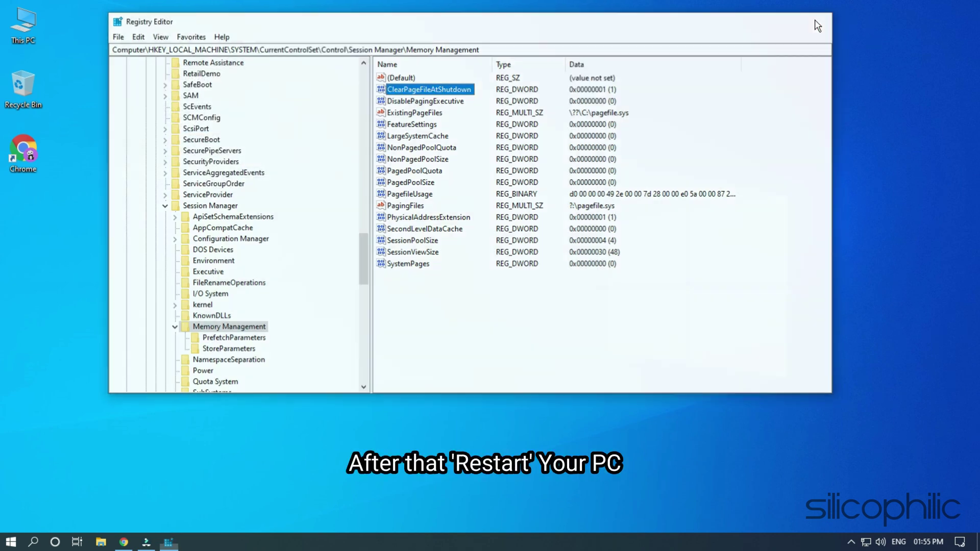